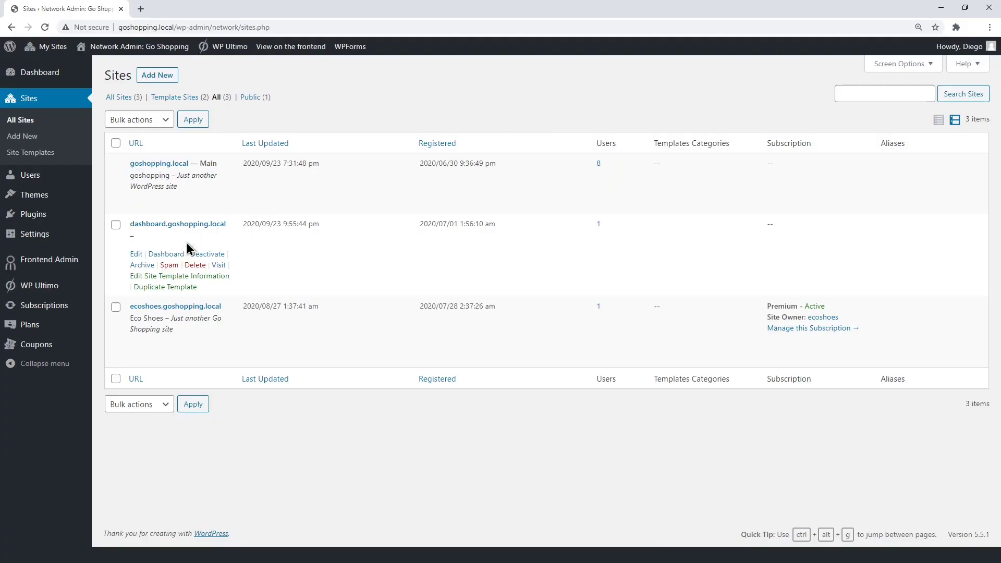
# From the dashboard.goshopping.local Dashboard, start a new page titled 'Products'
pyautogui.click(170, 252)
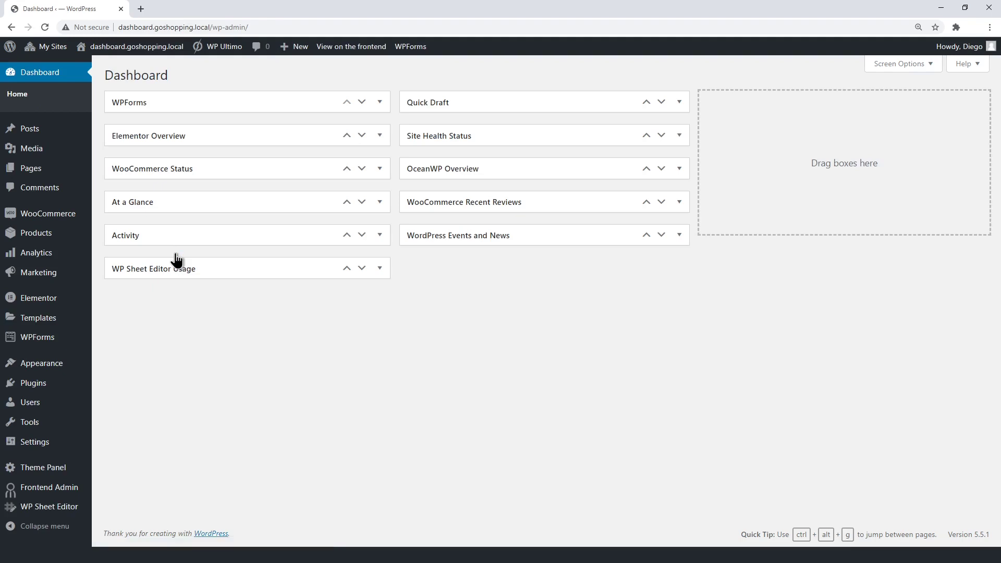
pyautogui.moveTo(46, 171)
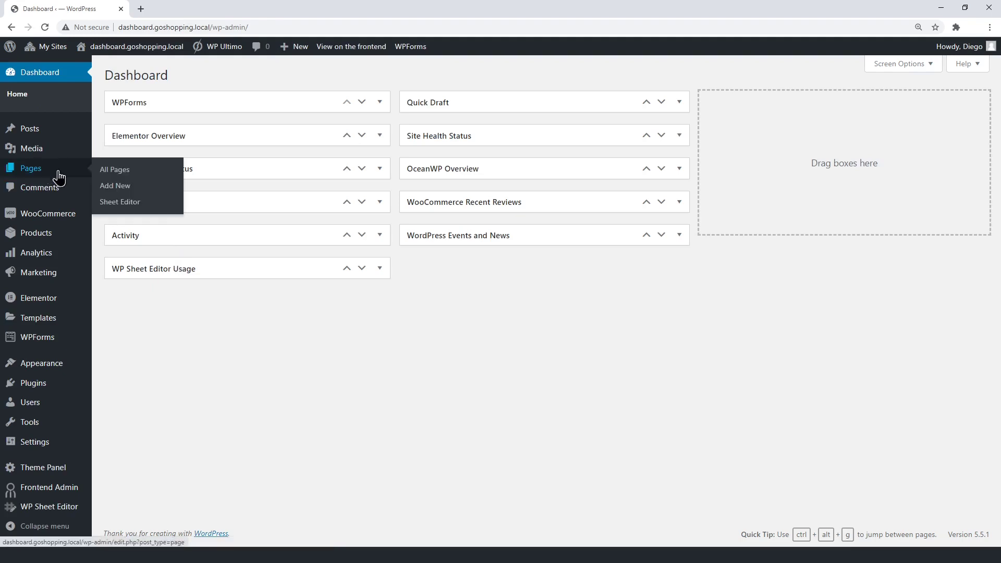
pyautogui.click(133, 192)
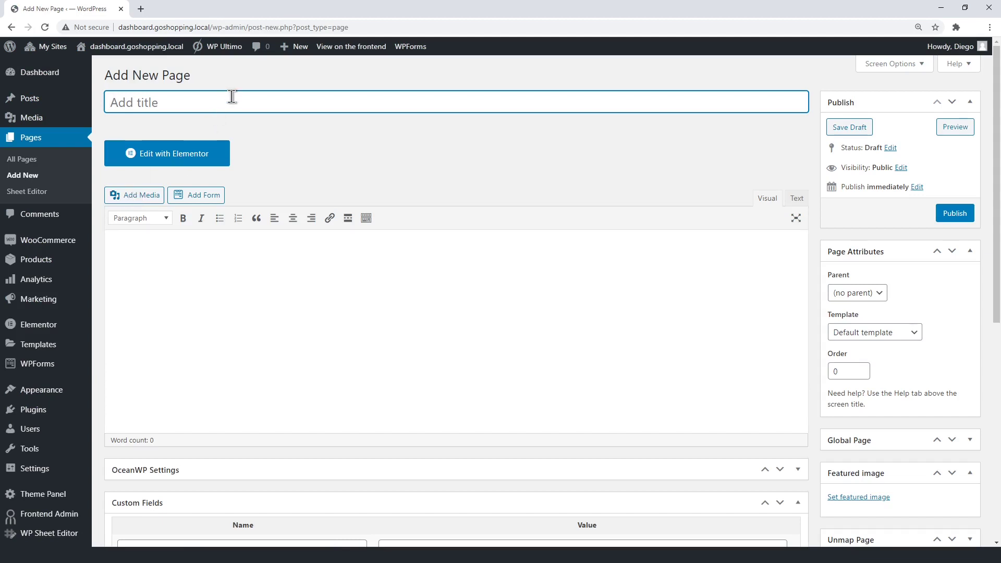
pyautogui.write('Products')
# Paste the [vg_display_admin_page page_url="/edit.php?post_type=product"] shortcode into the page body
pyautogui.click(217, 261)
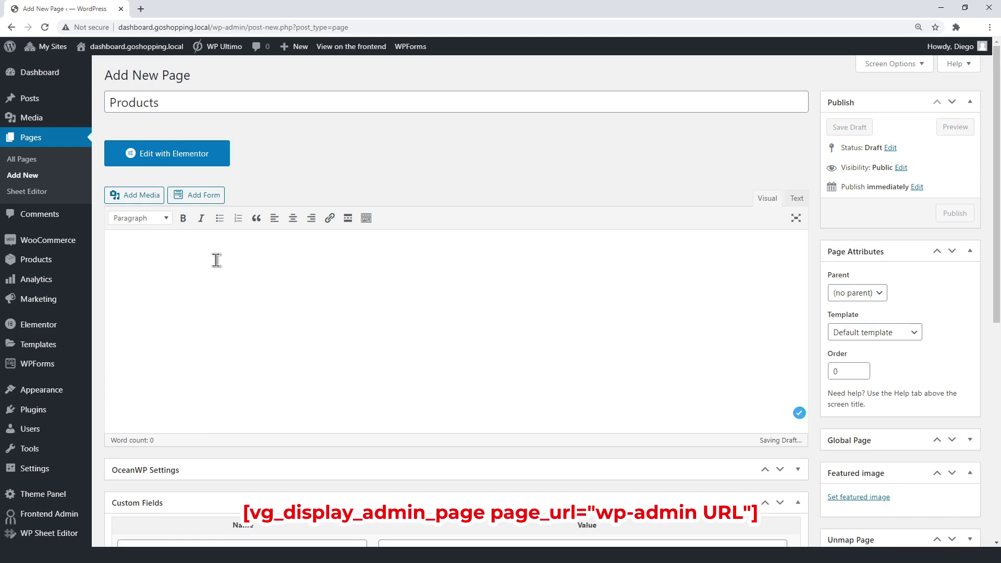
pyautogui.write('[vg_display_admin_page page_url="/edit.php?post_type=product"]')
pyautogui.moveTo(260, 243); pyautogui.dragTo(390, 241)
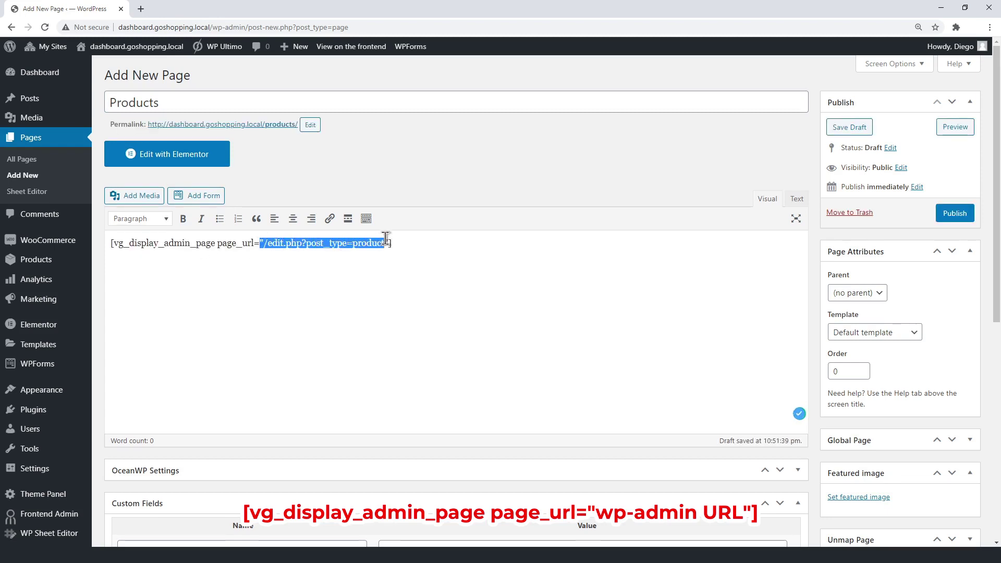
pyautogui.click(418, 250)
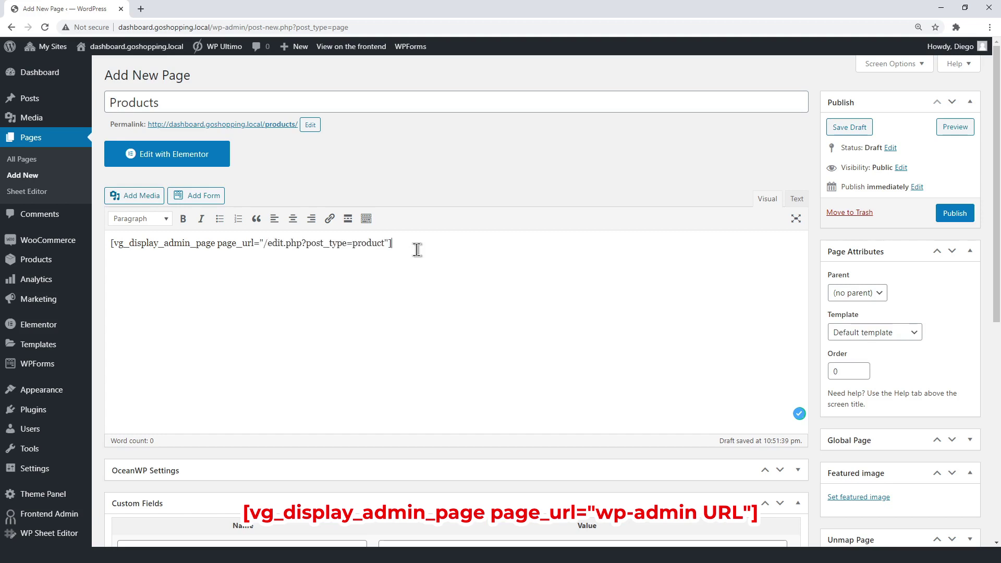
# Preview the Products page, check its title and URL slug, and add it to My New Menu
pyautogui.click(955, 128)
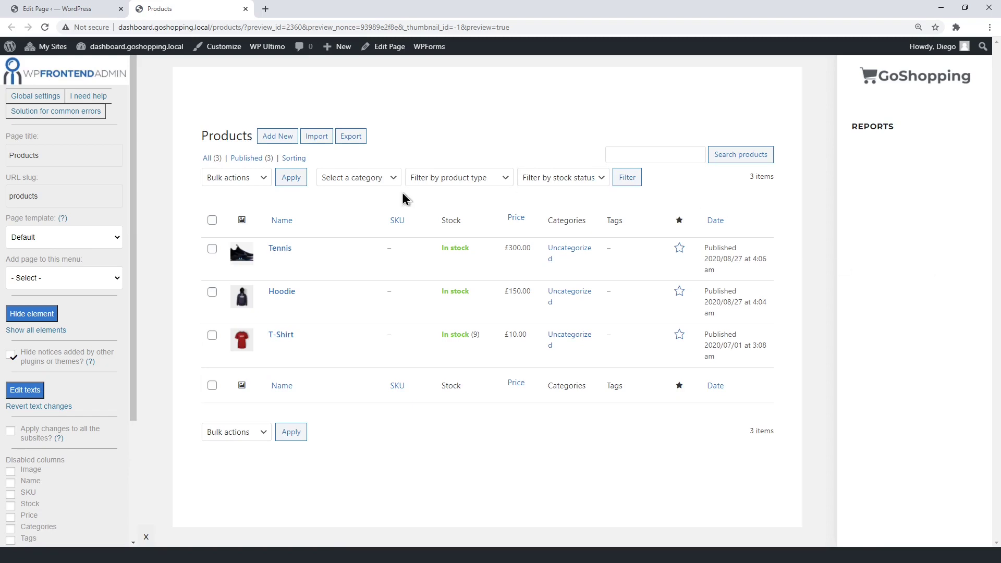
pyautogui.moveTo(42, 156); pyautogui.dragTo(1, 160)
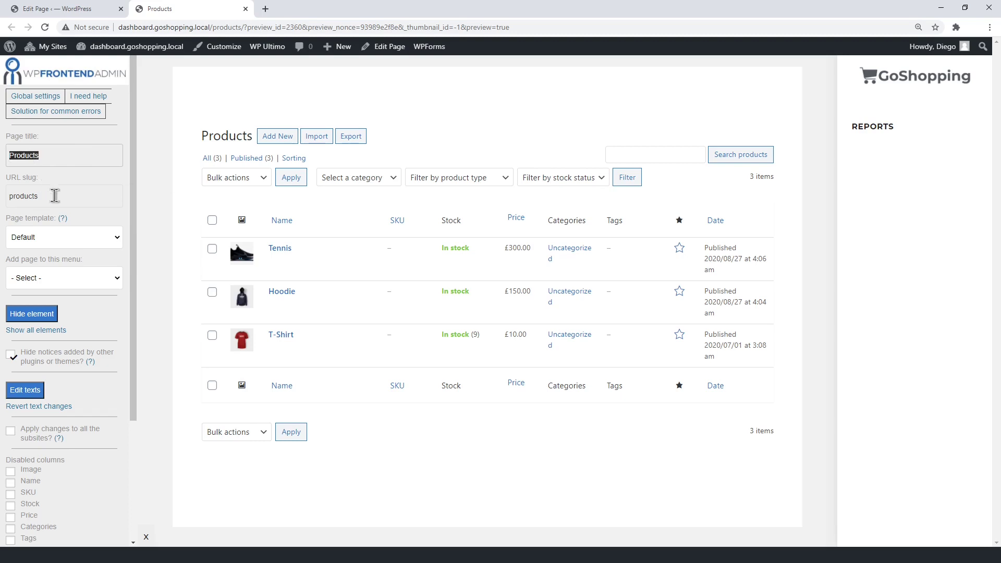
pyautogui.moveTo(52, 196); pyautogui.dragTo(3, 203)
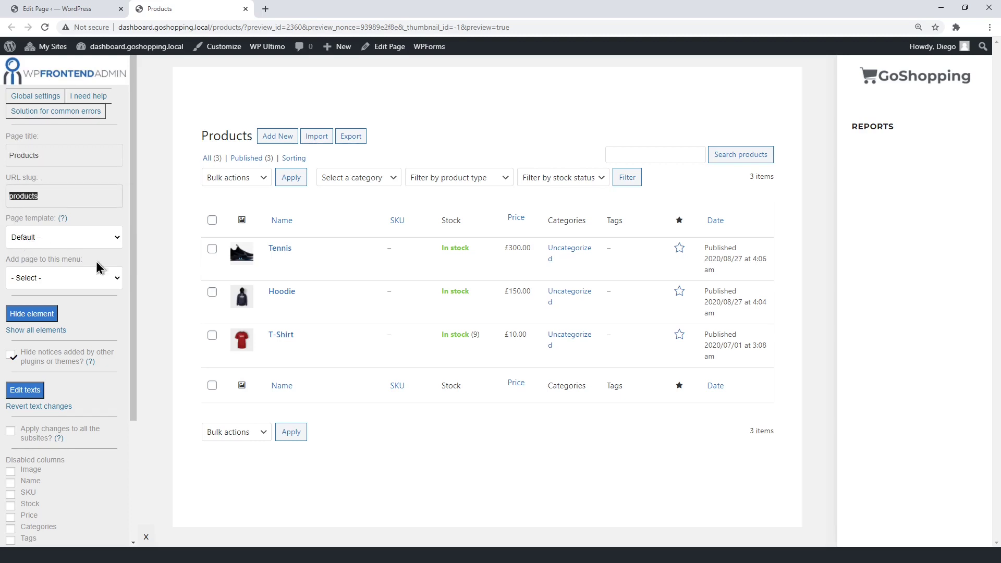
pyautogui.click(106, 279)
pyautogui.click(60, 350)
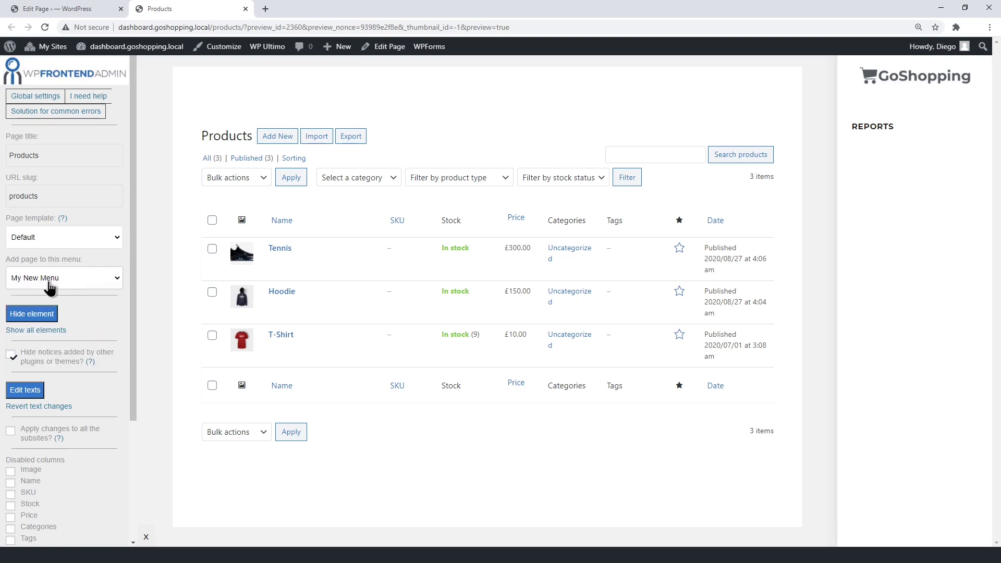
# Hide the blank block above the Products heading and the bottom bulk actions row
pyautogui.click(47, 327)
pyautogui.click(285, 106)
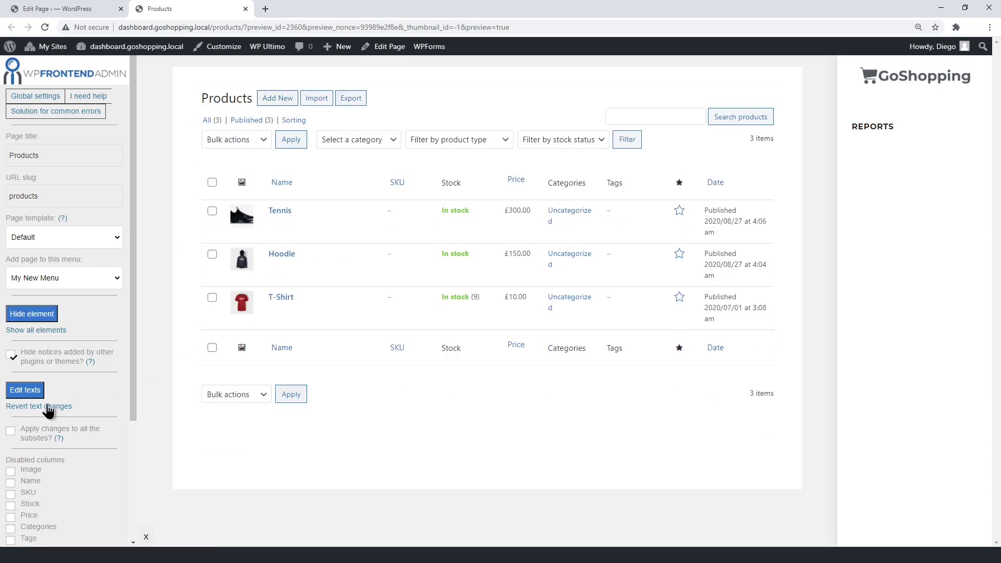
pyautogui.click(38, 319)
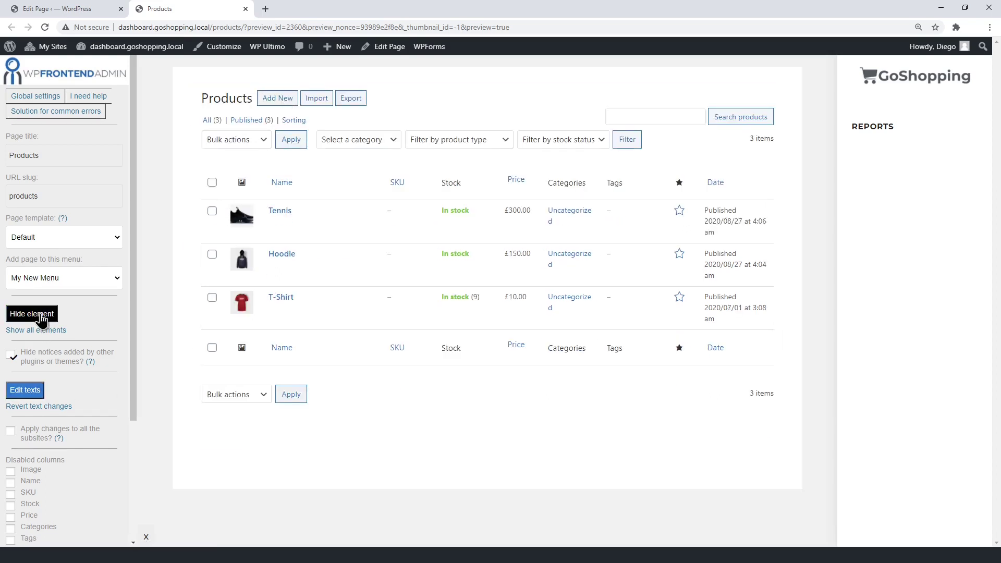
pyautogui.click(425, 397)
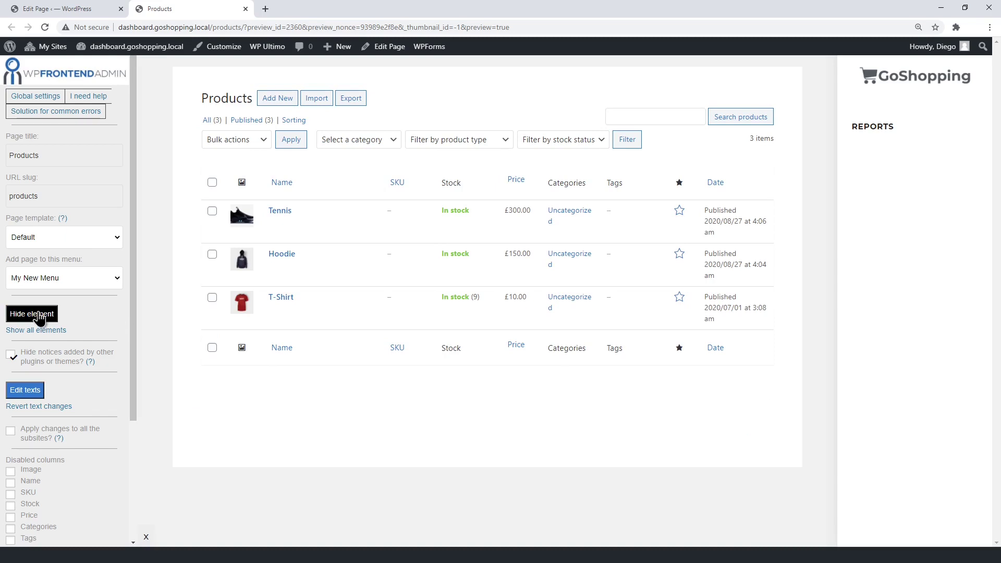
# Rename the list heading from 'Products' to 'My Products'
pyautogui.click(36, 392)
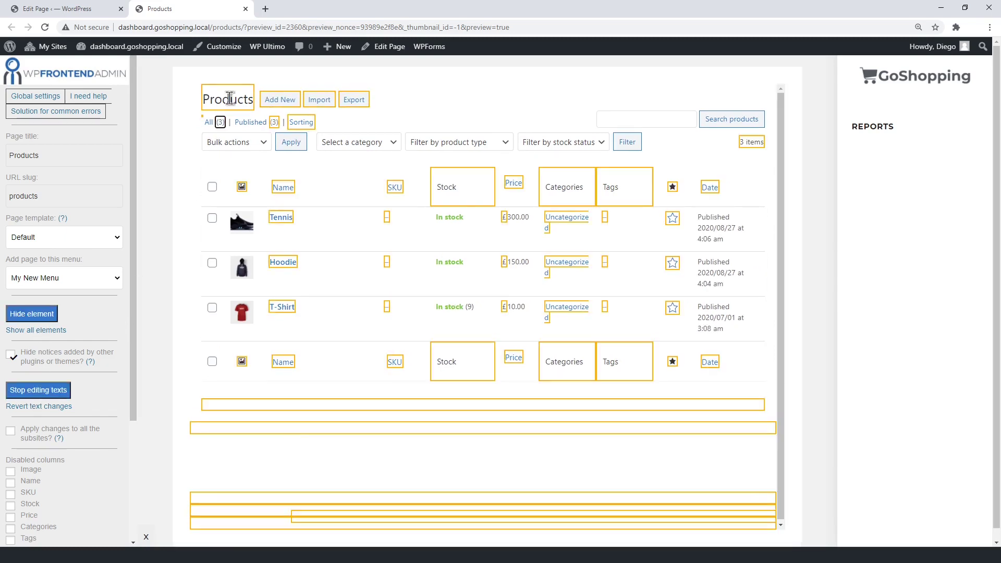
pyautogui.doubleClick(230, 98)
pyautogui.write('My Products')
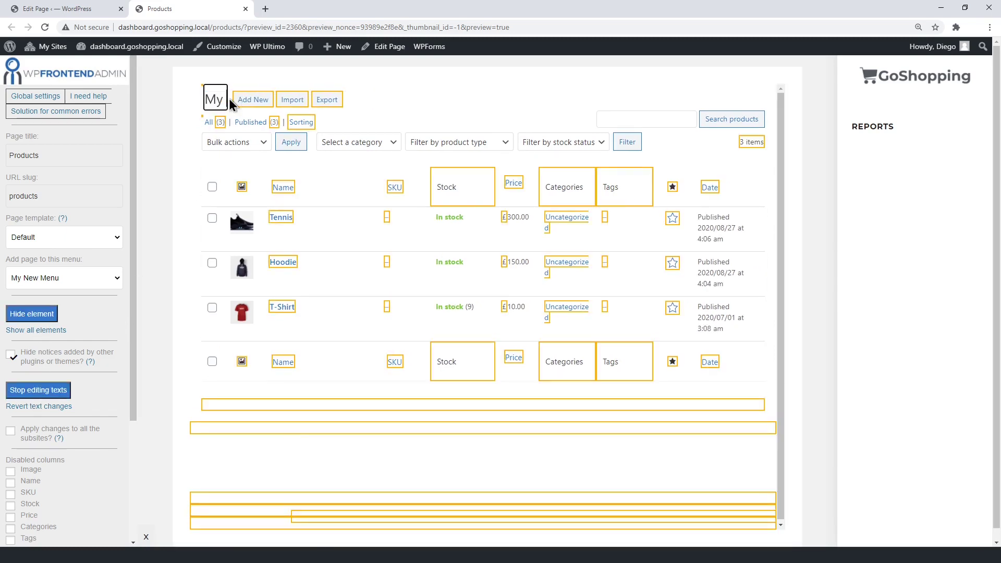
pyautogui.click(38, 390)
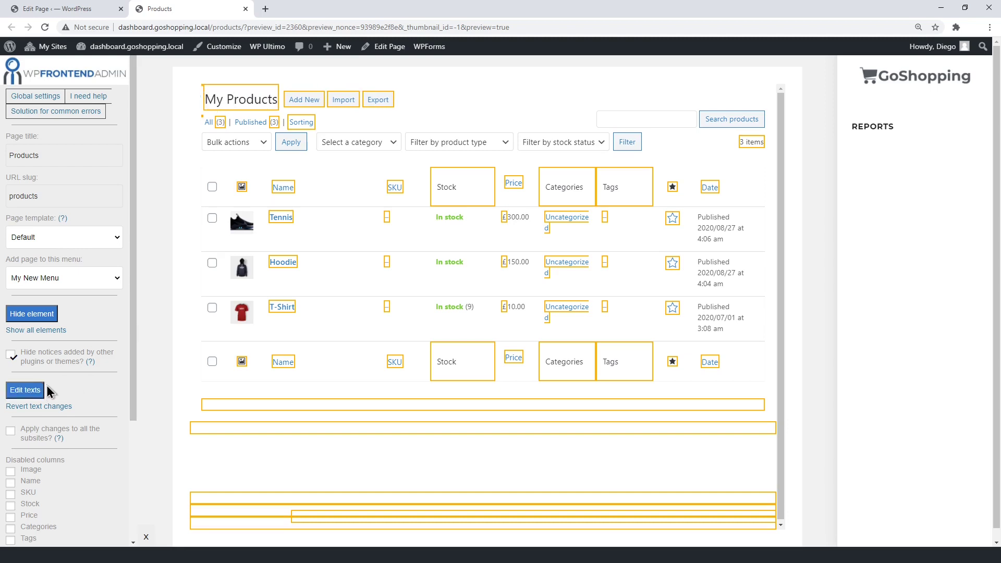
pyautogui.scroll(-3, 81, 397)
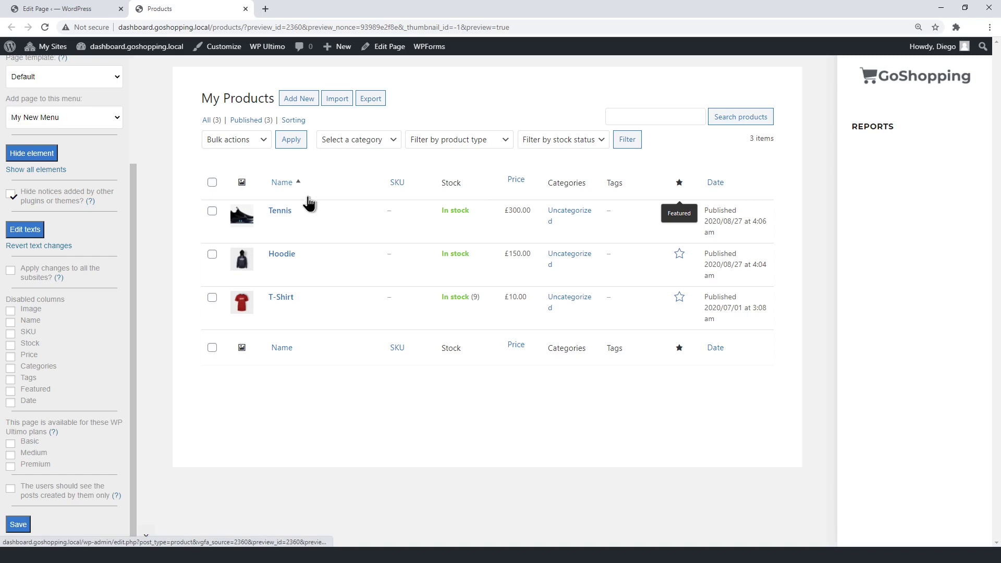
# Disable the Featured and Tags columns, save the page settings, and dismiss the saved notice
pyautogui.click(10, 393)
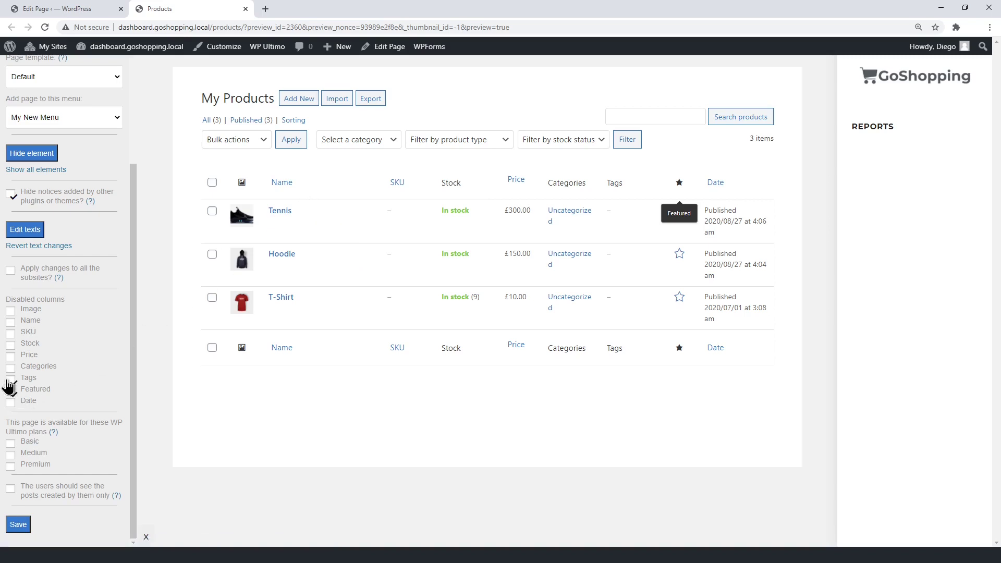
pyautogui.click(9, 380)
pyautogui.click(11, 445)
pyautogui.click(11, 444)
pyautogui.click(21, 526)
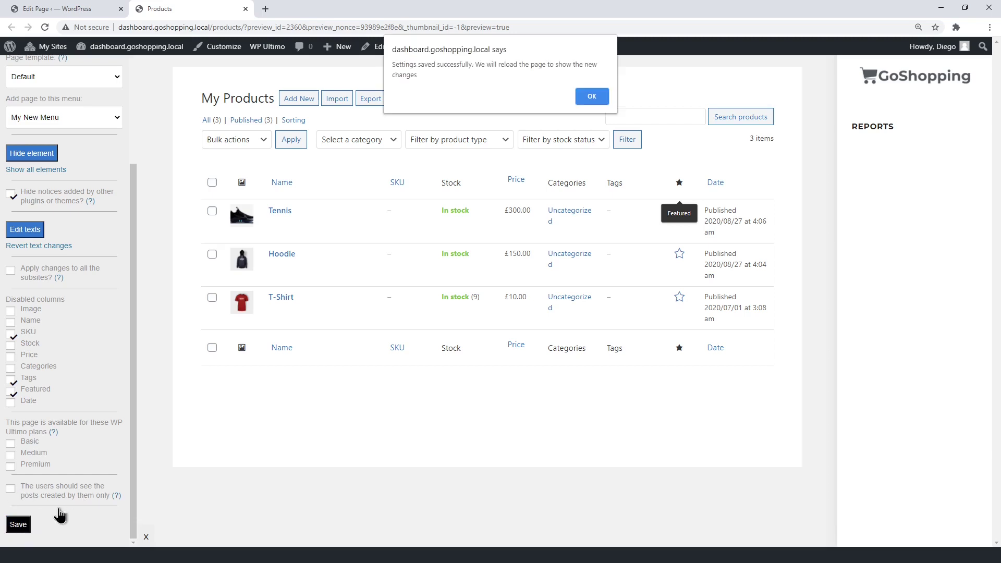
pyautogui.click(606, 101)
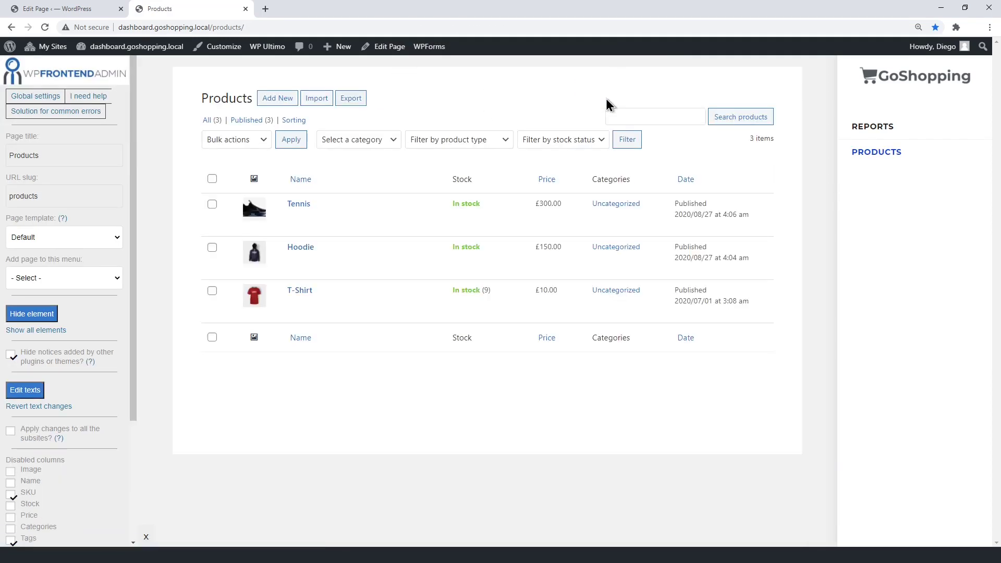
# On the add-product form, hide the media-insertion row and the empty row under the product name
pyautogui.click(285, 106)
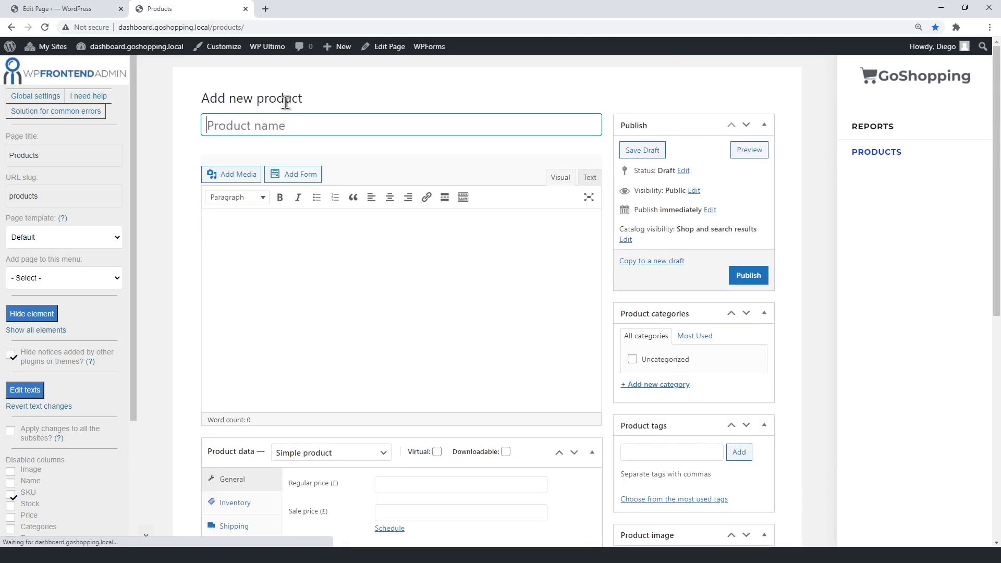
pyautogui.click(32, 314)
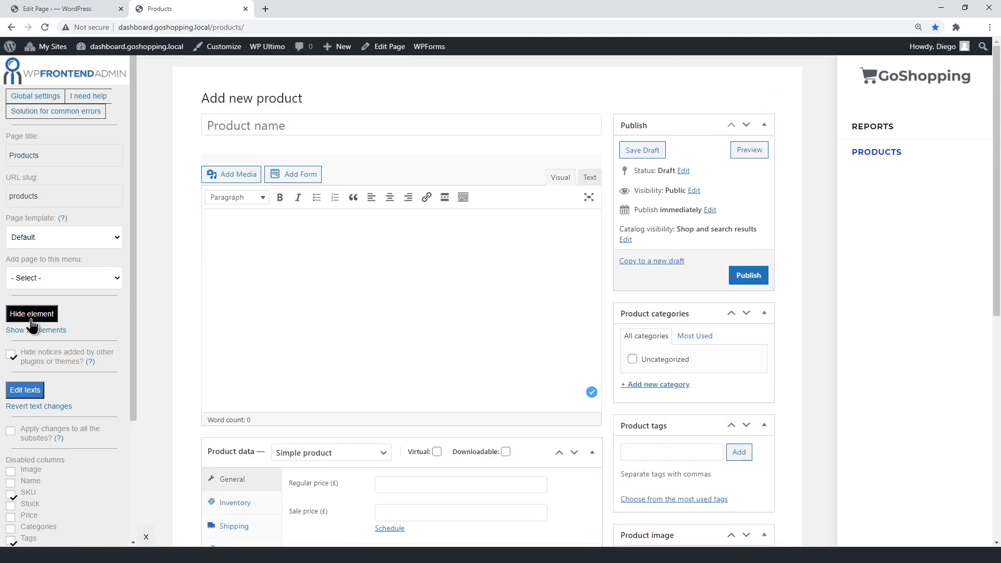
pyautogui.click(417, 174)
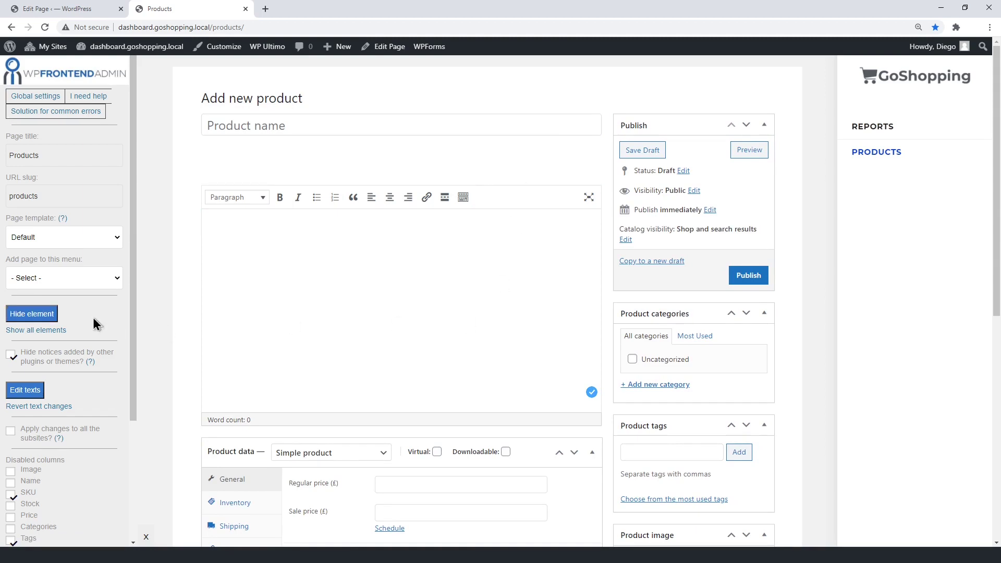
pyautogui.click(44, 315)
pyautogui.click(408, 197)
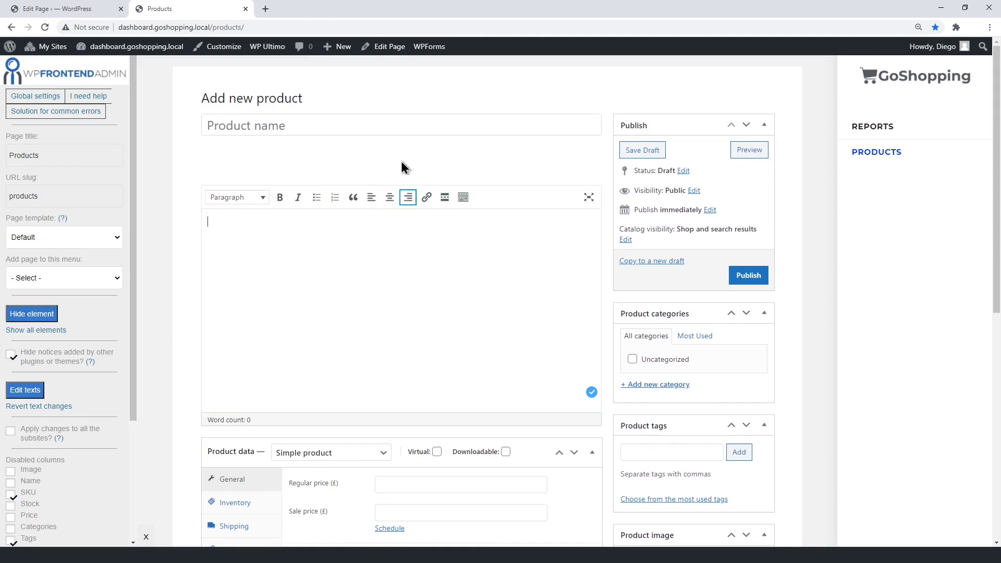
pyautogui.click(286, 147)
# Hide the publish box's Status, Visibility, Catalog visibility and Copy to a new draft rows
pyautogui.click(39, 317)
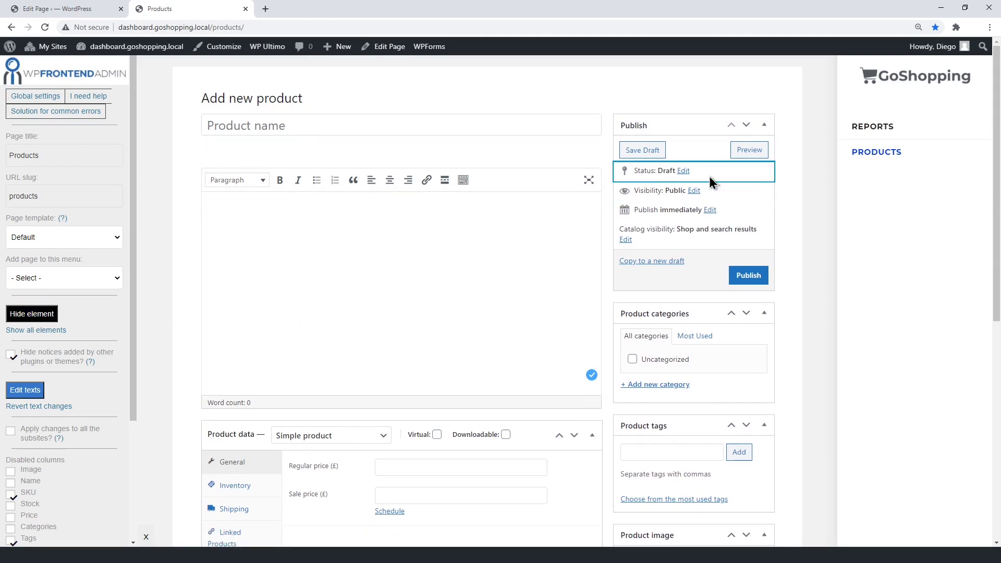
pyautogui.click(730, 178)
pyautogui.click(44, 318)
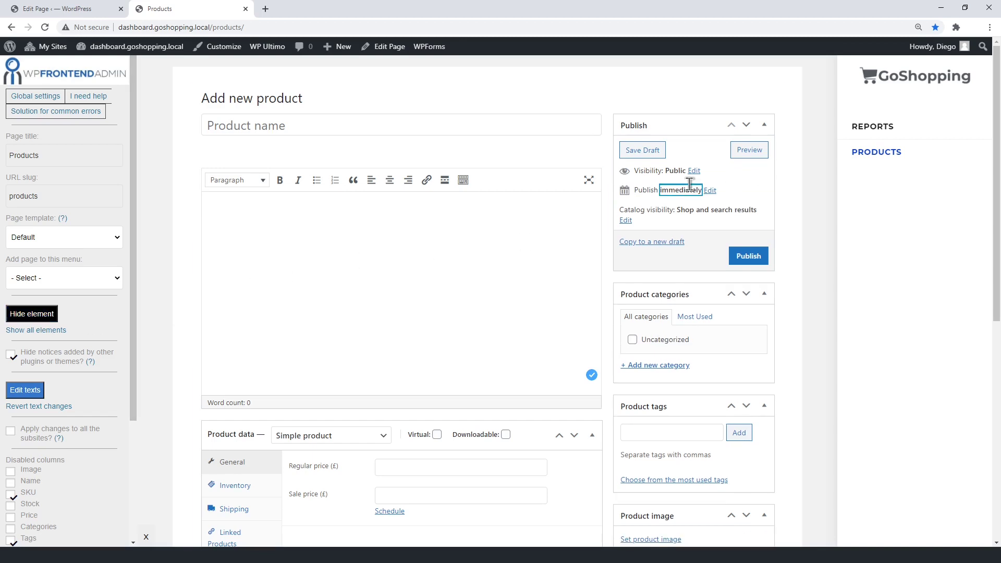
pyautogui.click(730, 172)
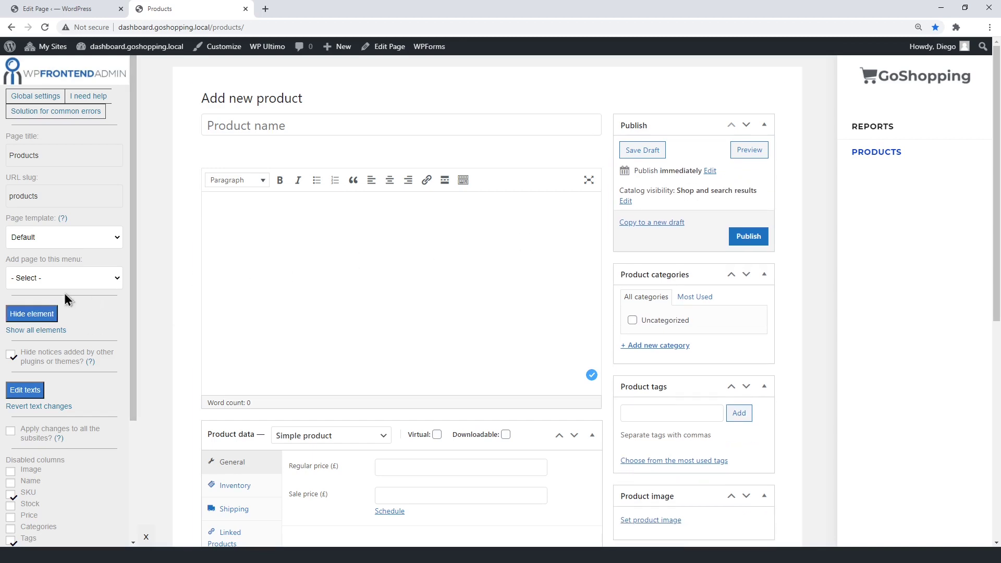
pyautogui.click(730, 201)
pyautogui.click(31, 315)
pyautogui.click(707, 189)
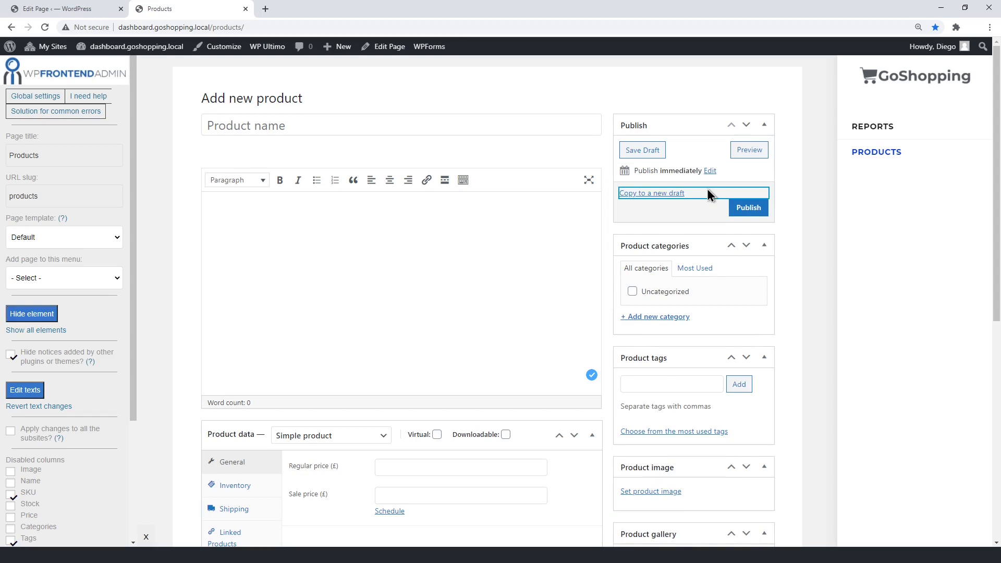
pyautogui.scroll(-2, 699, 188)
pyautogui.scroll(-4, 699, 193)
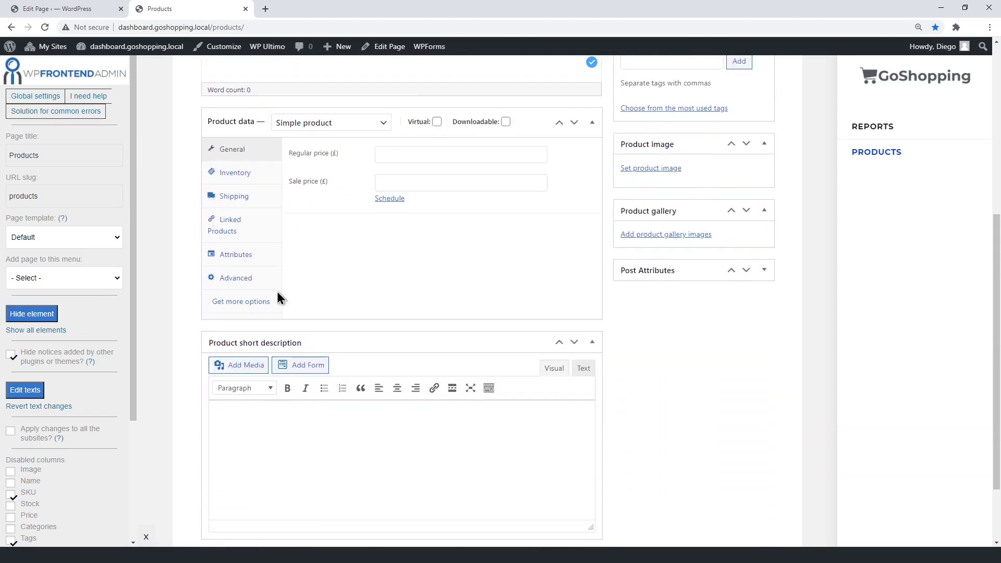
# Hide the Post Attributes box, the Advanced product-data section and the Get more options link
pyautogui.click(31, 314)
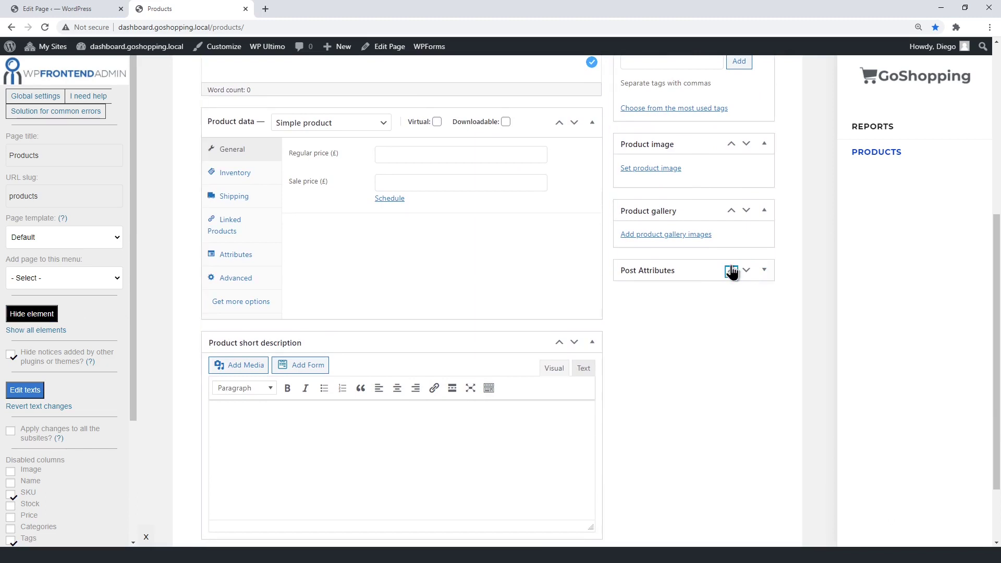
pyautogui.click(699, 269)
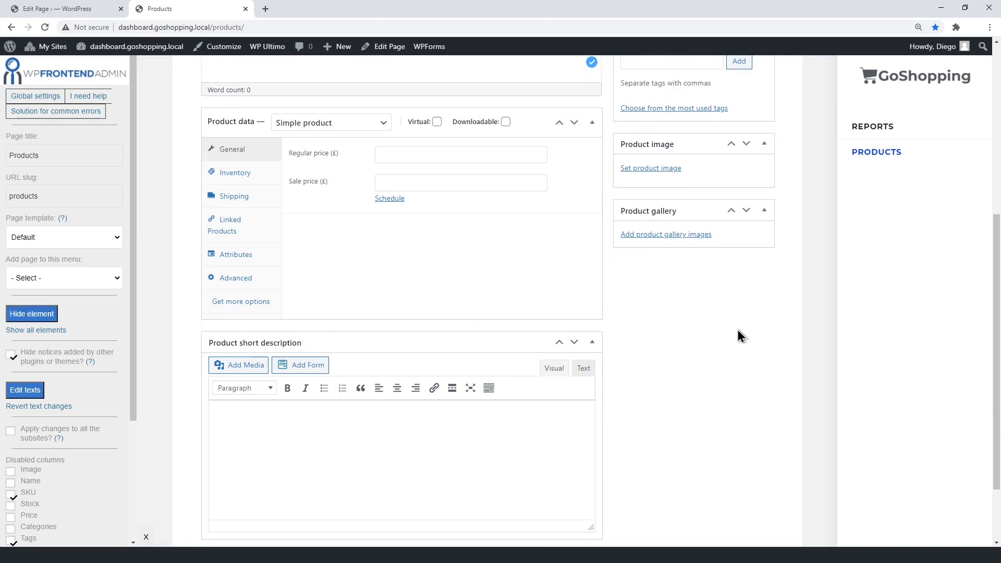
pyautogui.scroll(-1, 574, 334)
pyautogui.click(31, 314)
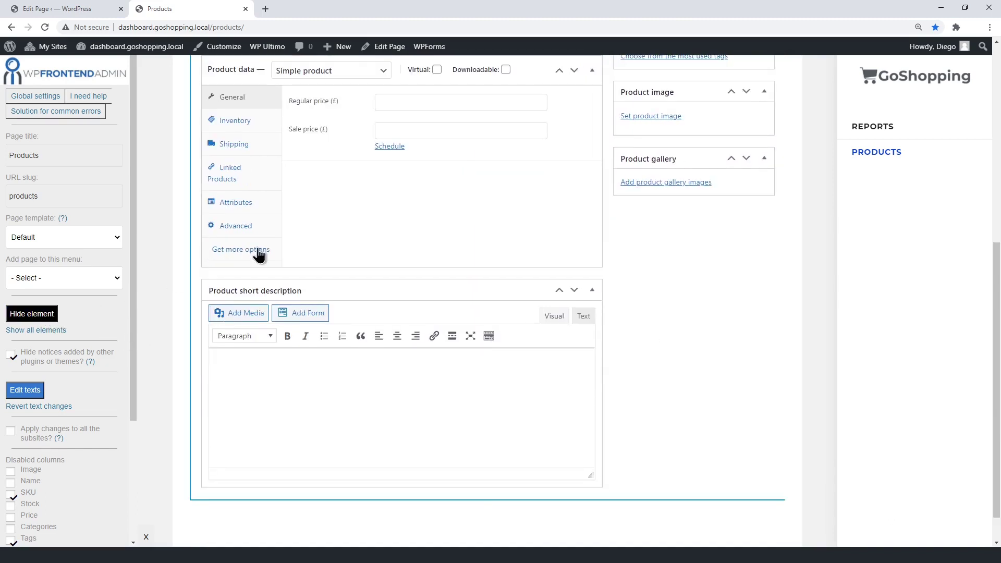
pyautogui.click(279, 225)
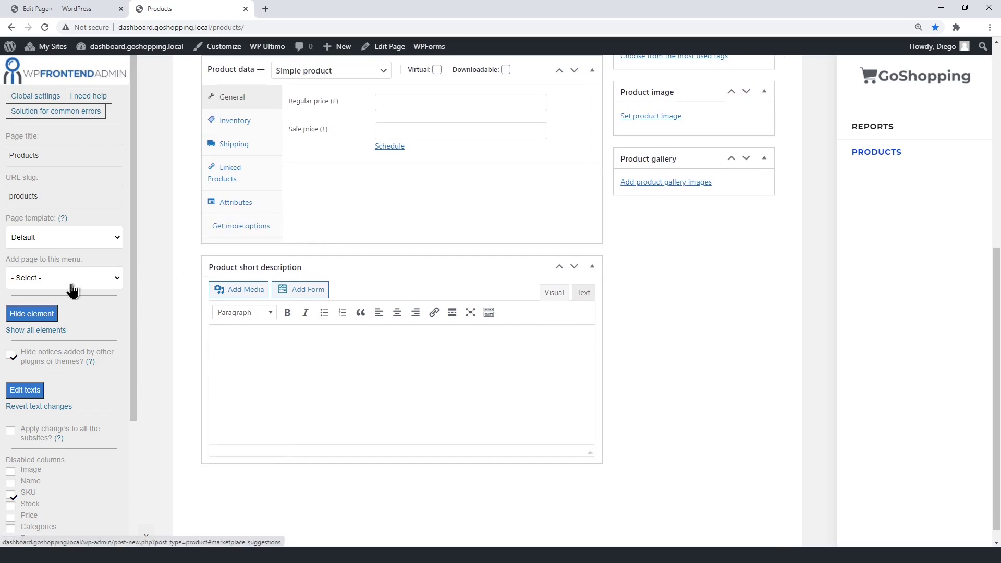
pyautogui.click(31, 314)
pyautogui.click(281, 228)
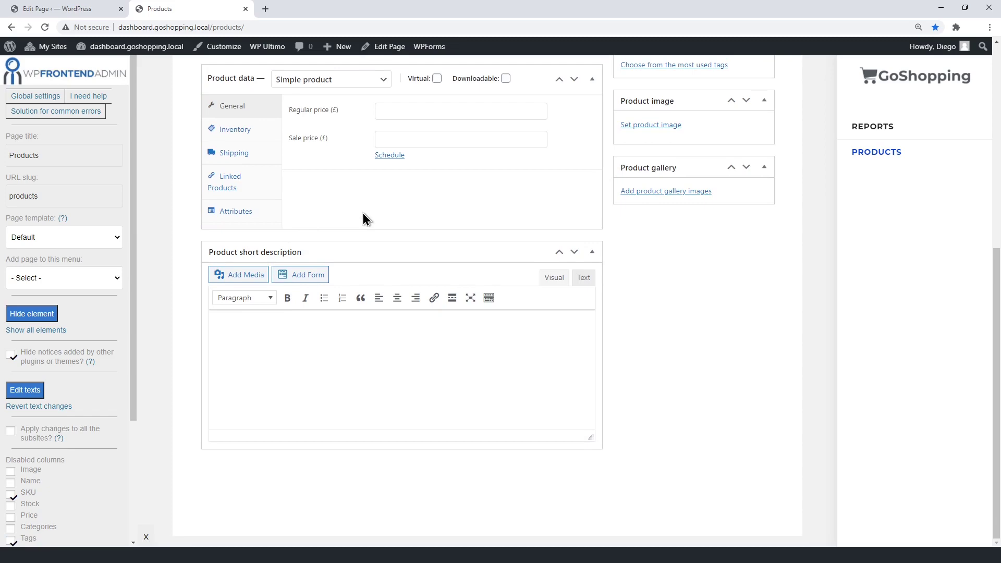
pyautogui.scroll(1, 399, 245)
pyautogui.scroll(-1, 402, 257)
pyautogui.scroll(7, 495, 372)
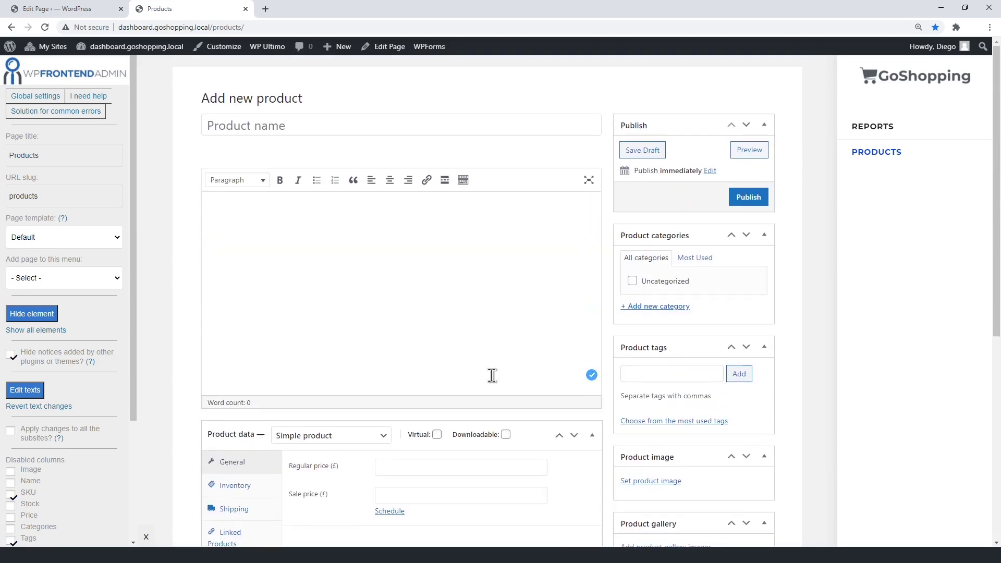
# Save the page's hiding settings, dismiss the alert, and open the Tennis product's edit form
pyautogui.scroll(-7, 492, 376)
pyautogui.scroll(-3, 138, 360)
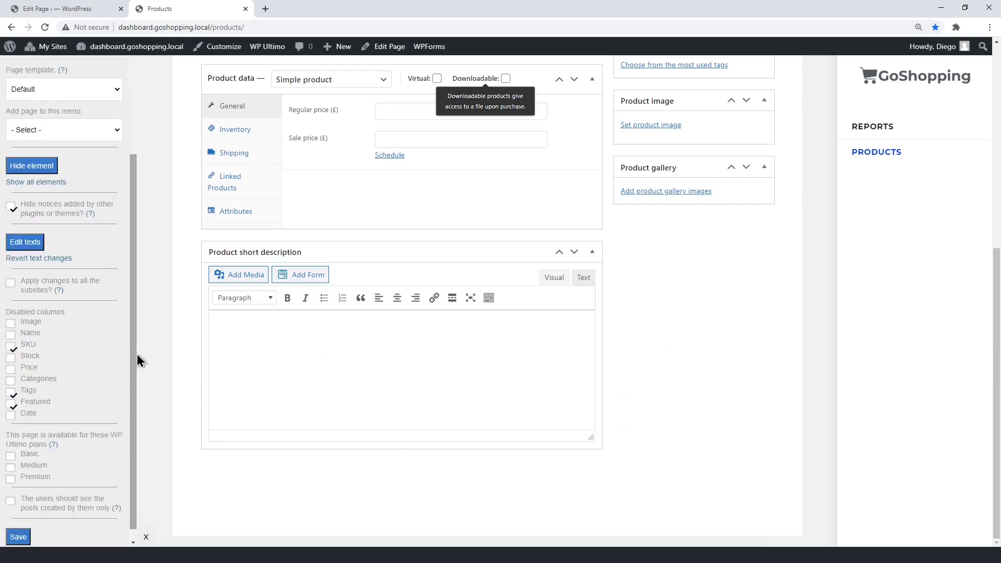
pyautogui.click(18, 524)
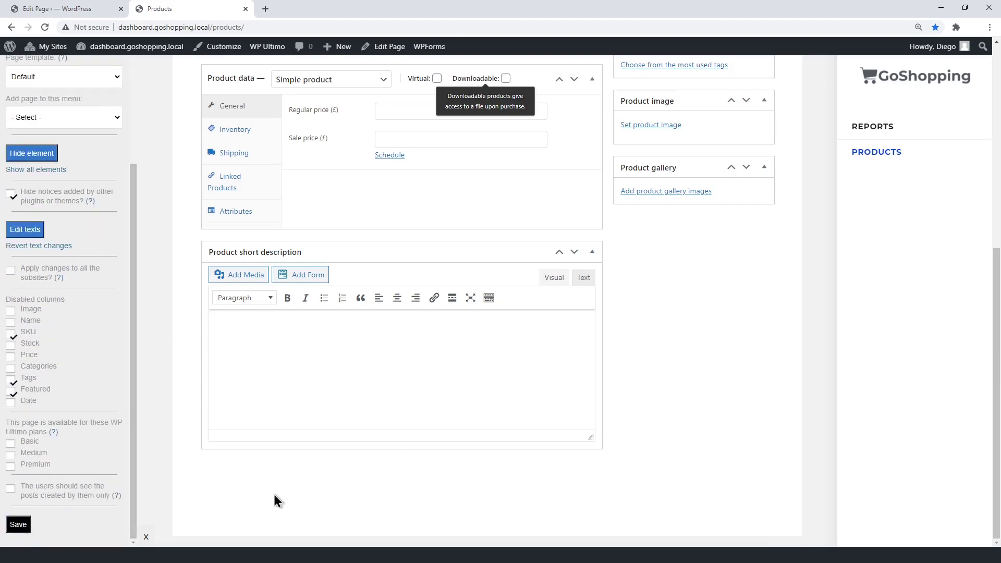
pyautogui.click(590, 96)
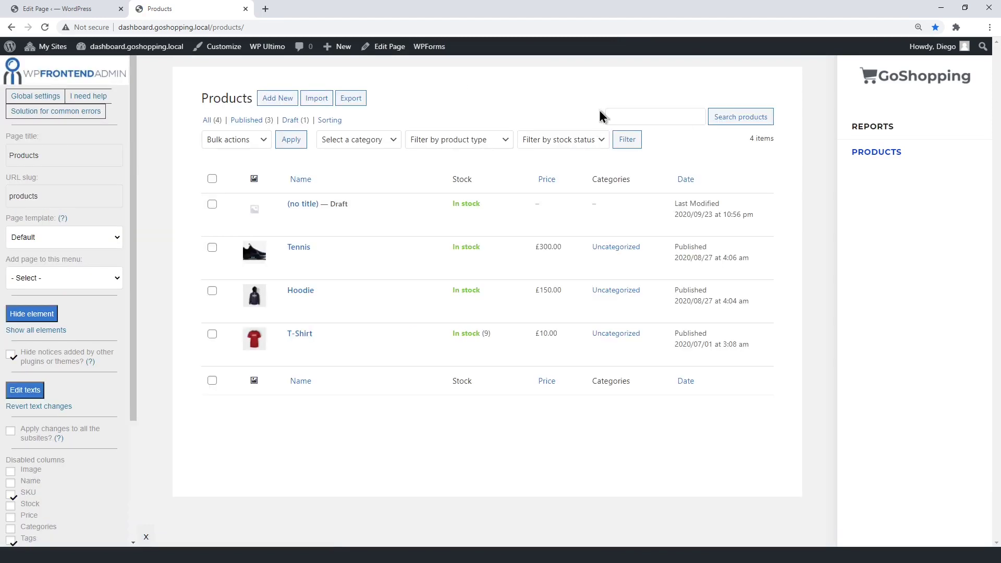
pyautogui.click(305, 249)
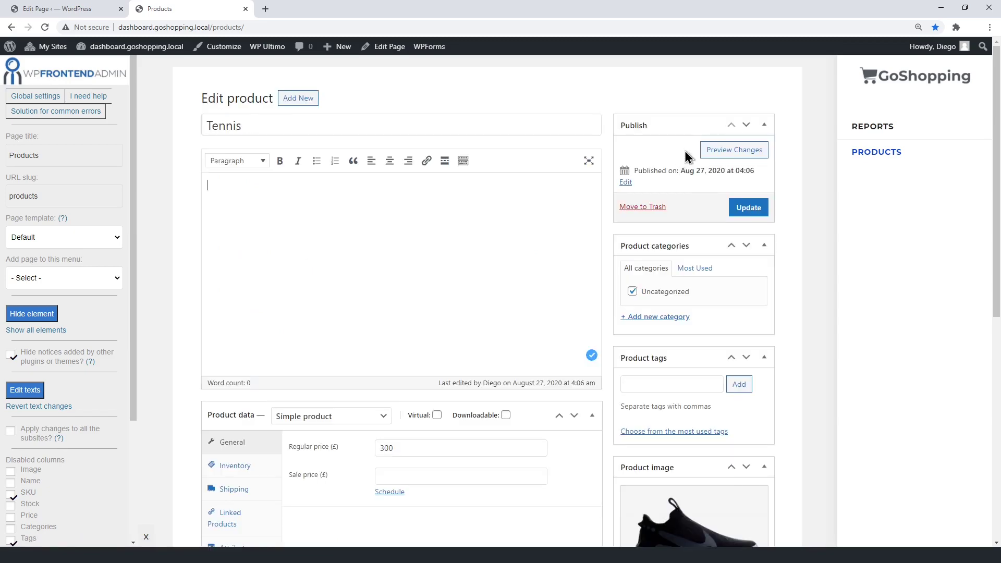
pyautogui.scroll(-4, 521, 240)
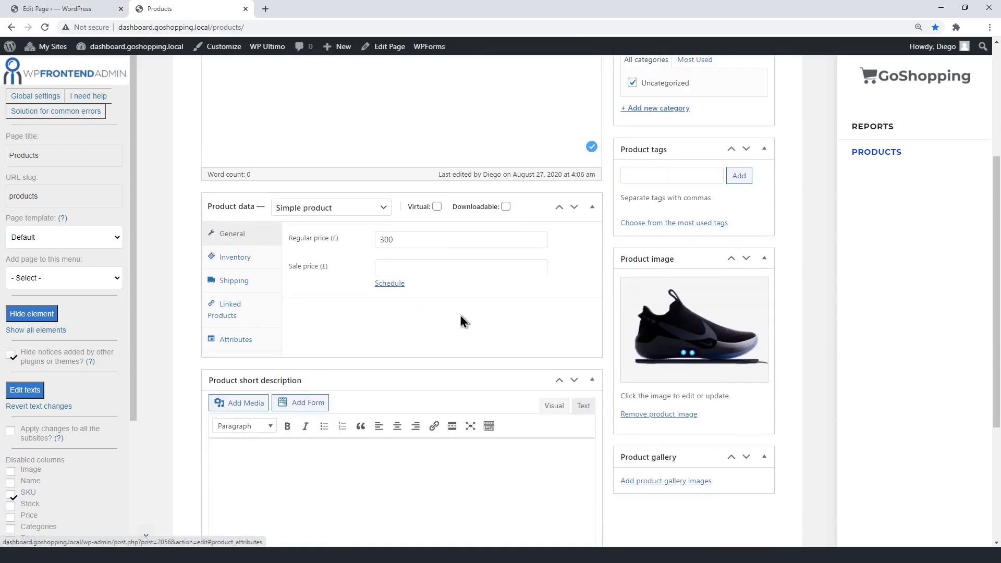
pyautogui.scroll(5, 774, 489)
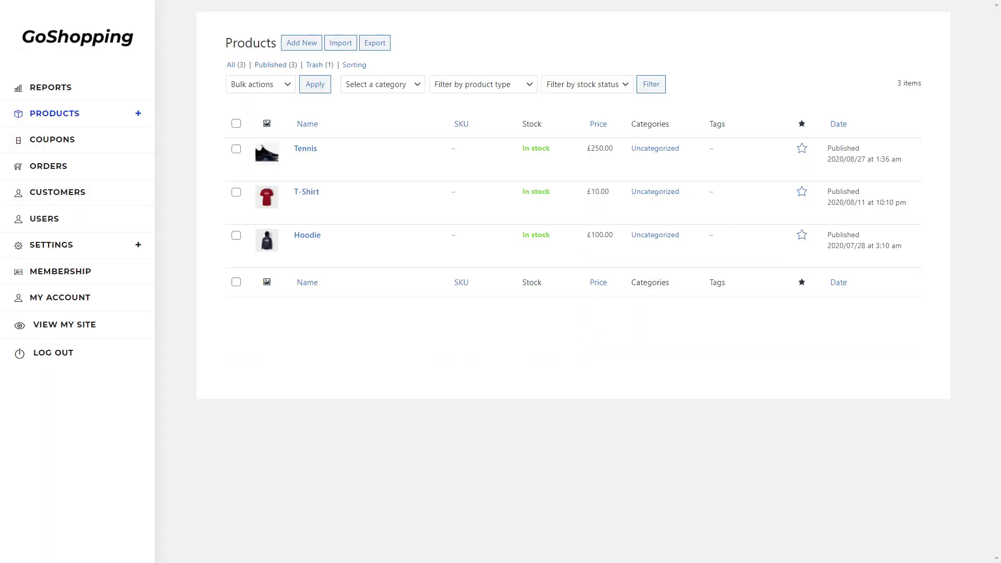